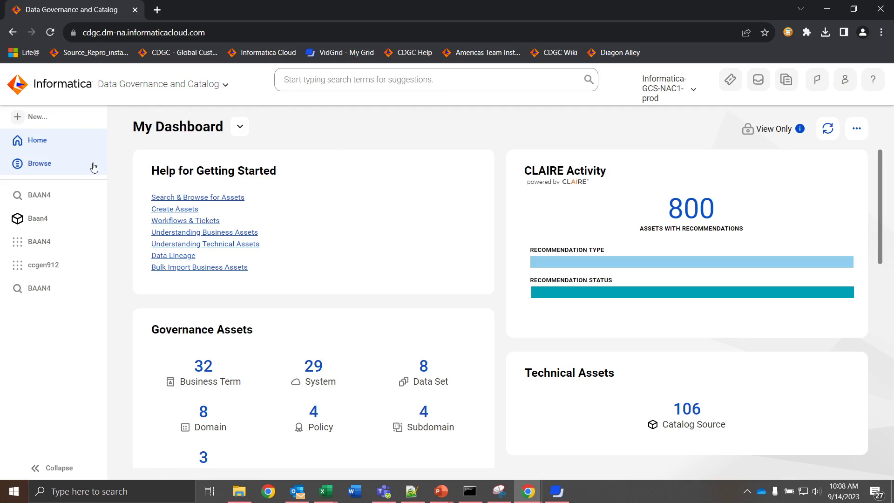
# - Search the catalog for BAAN4
pyautogui.click(332, 83)
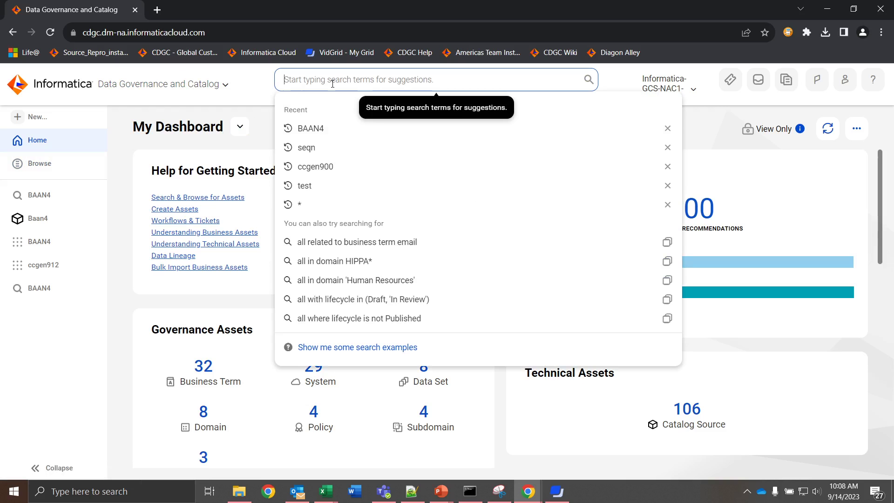
pyautogui.write('BAAN4')
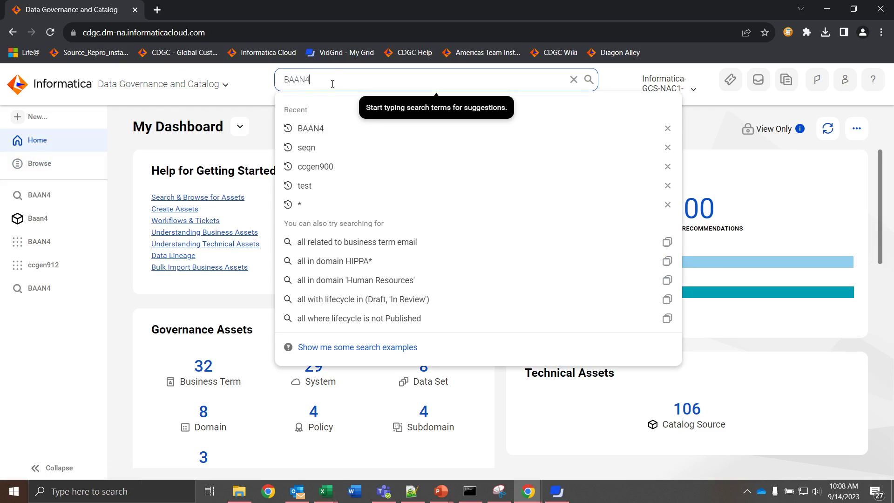
pyautogui.press('Return')
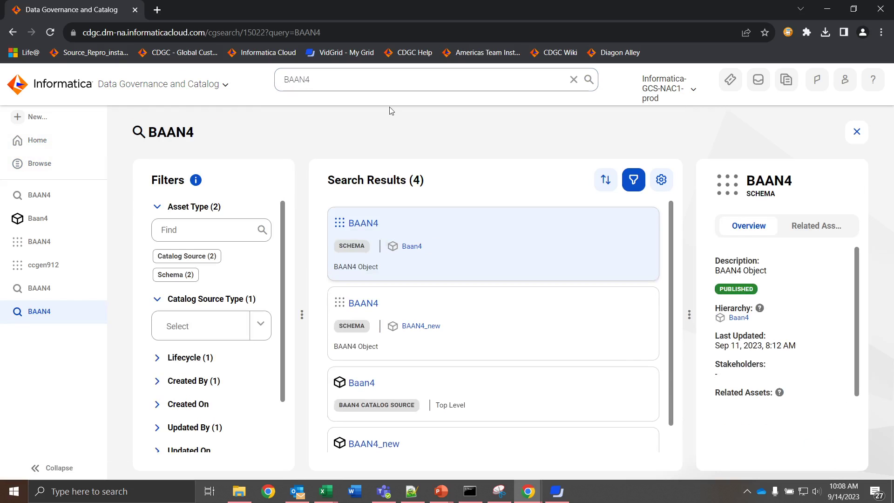
# - Export the four BAAN4 search results to Excel under the file name Search_Export_test
pyautogui.click(662, 180)
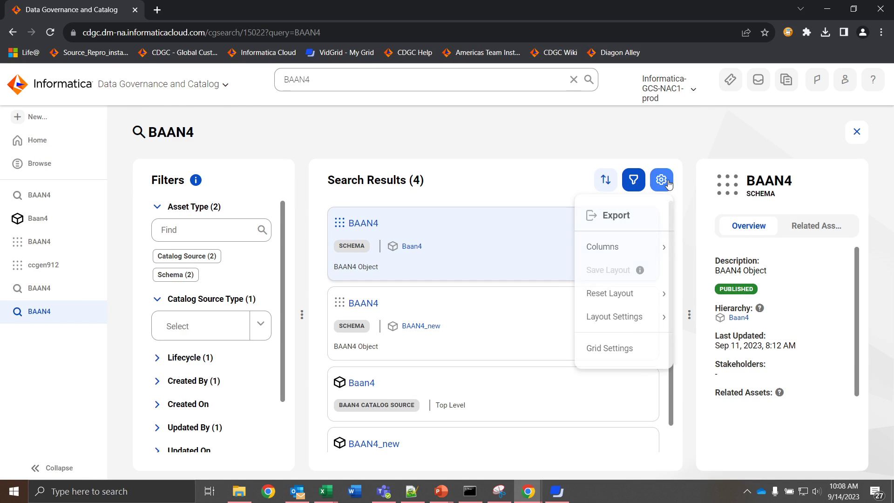
pyautogui.click(617, 215)
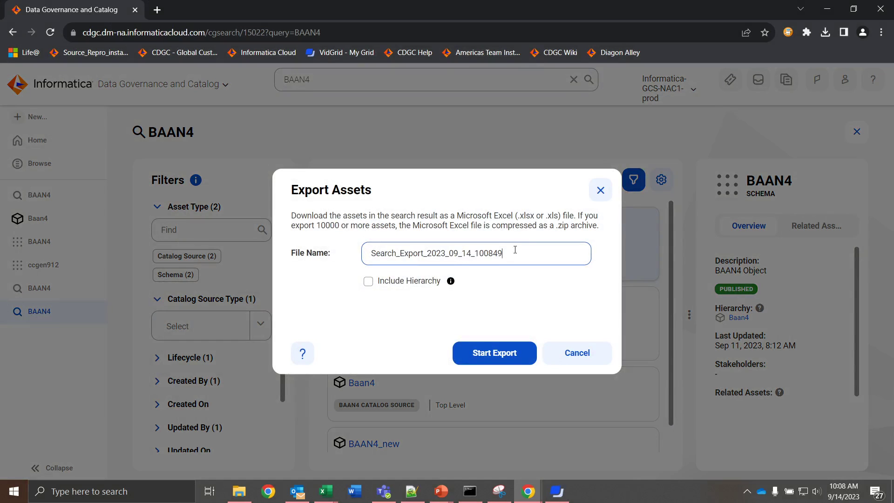
pyautogui.moveTo(516, 252); pyautogui.dragTo(426, 254)
pyautogui.write('test')
pyautogui.click(493, 354)
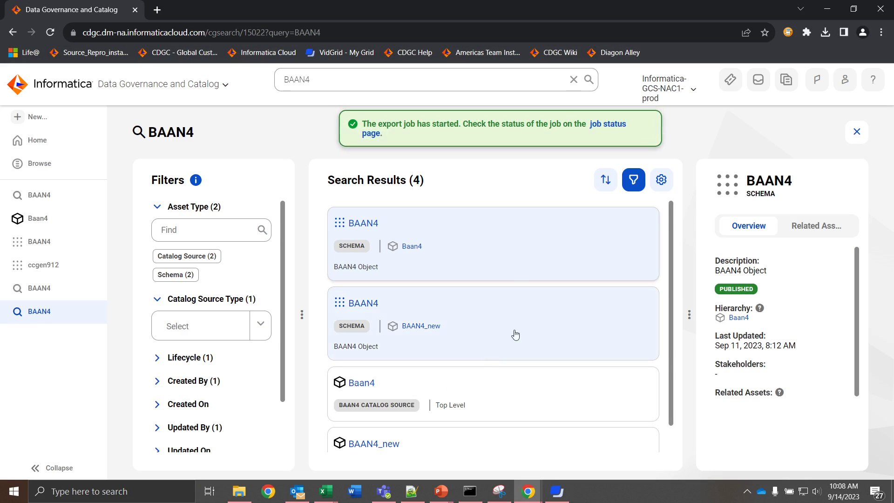
# - Download Search_Export_test.xlsx from the completed export job and open it in Excel
pyautogui.click(616, 124)
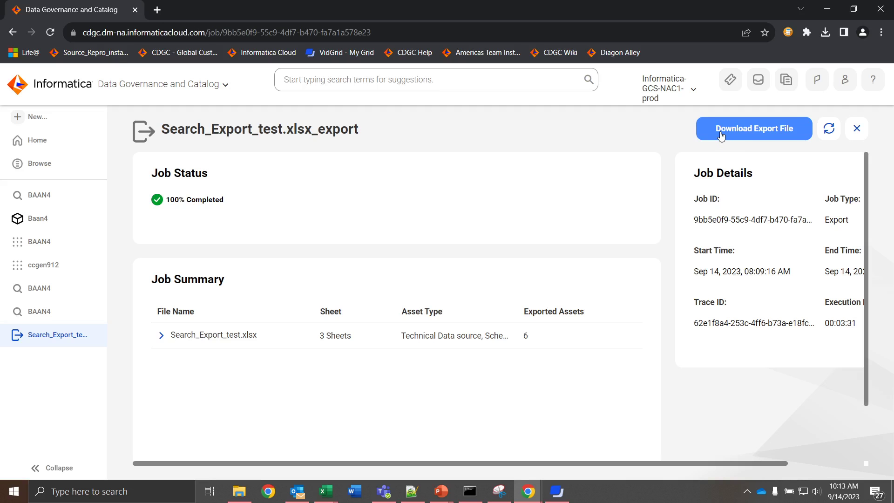
pyautogui.click(721, 135)
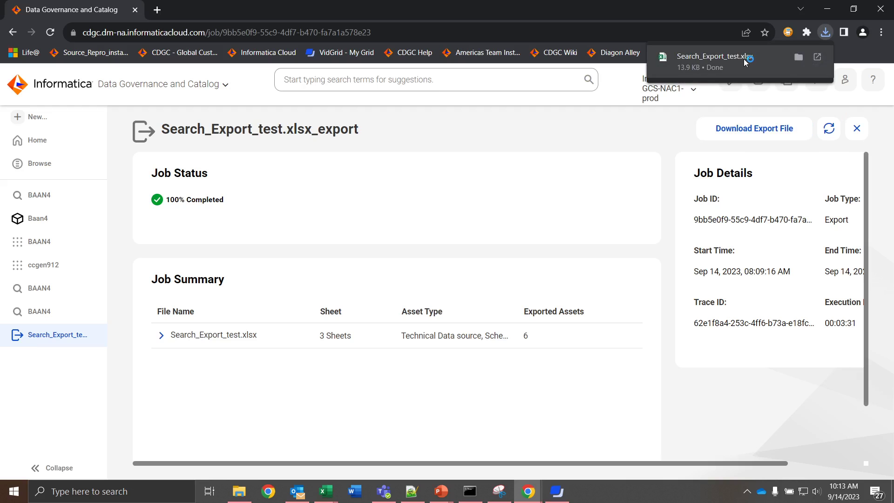
pyautogui.click(744, 59)
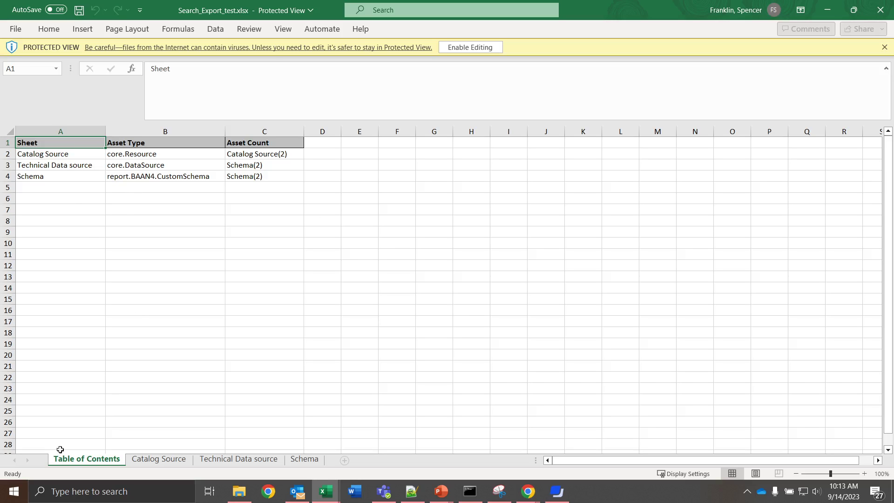
# - Browse the workbook's Catalog Source, Technical Data source and Schema sheets, ending on Technical Data source
pyautogui.click(148, 459)
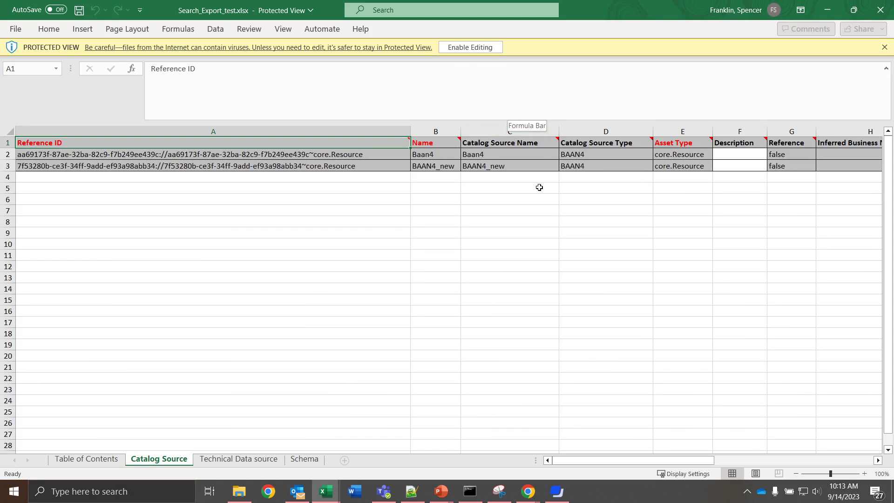
pyautogui.moveTo(578, 460); pyautogui.dragTo(755, 442)
pyautogui.click(252, 460)
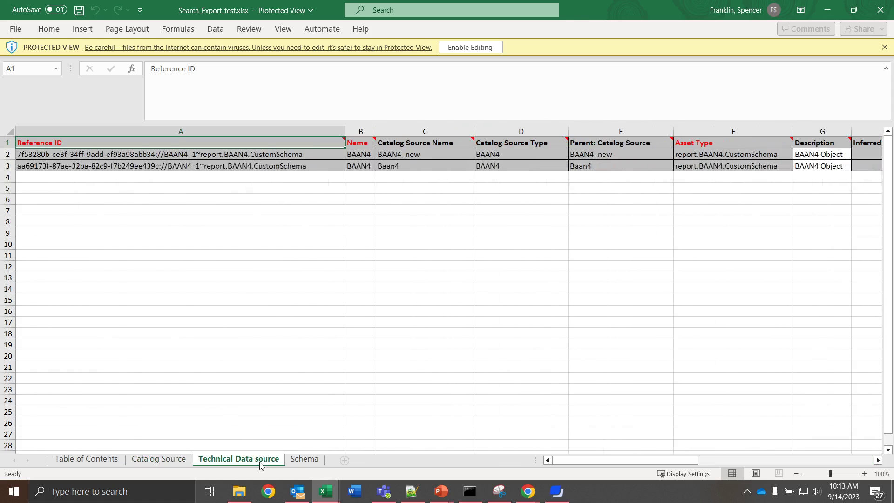
pyautogui.click(317, 461)
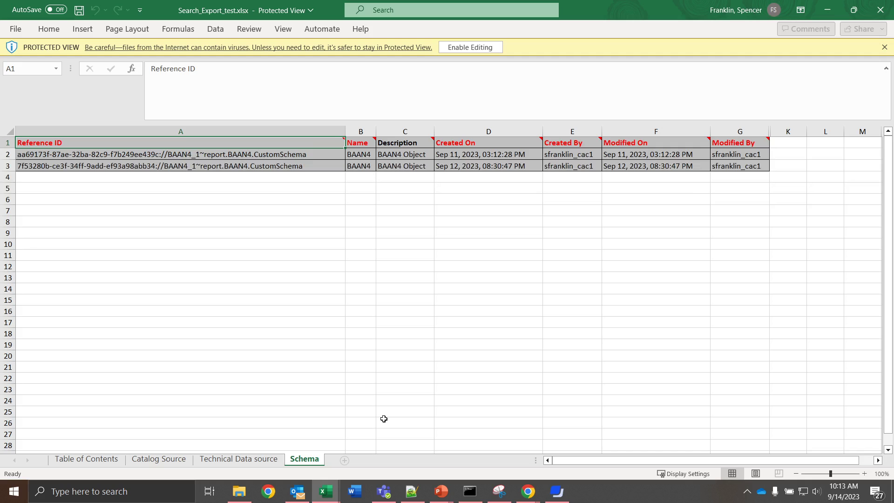
pyautogui.click(238, 460)
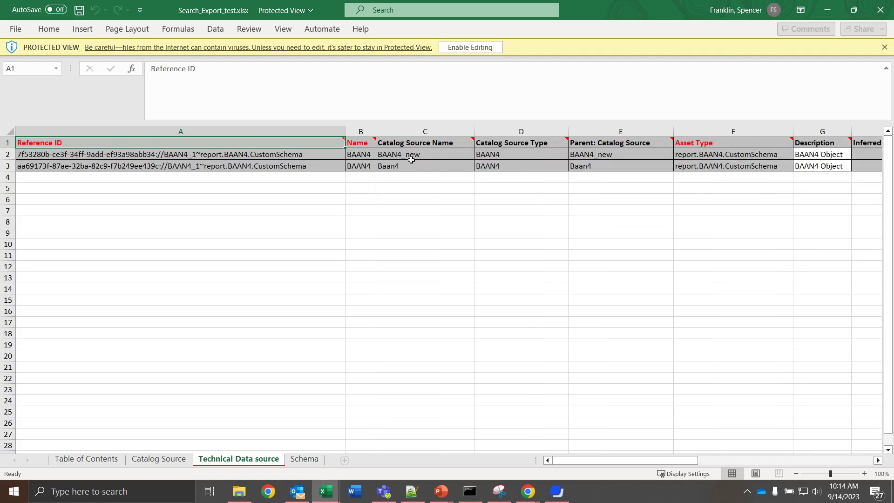
pyautogui.moveTo(624, 461); pyautogui.dragTo(728, 460)
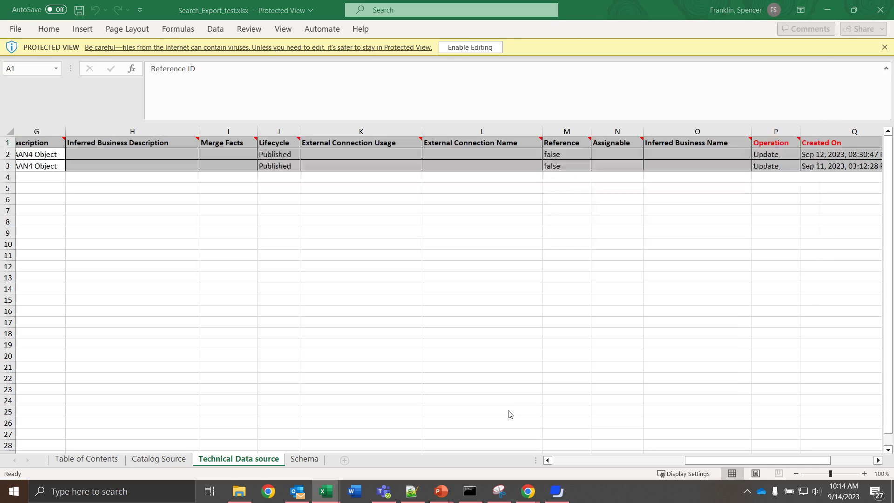
# - Back in CDGC, open the import template download choices from the New menu's import options
pyautogui.hotkey('alt', 'Tab')
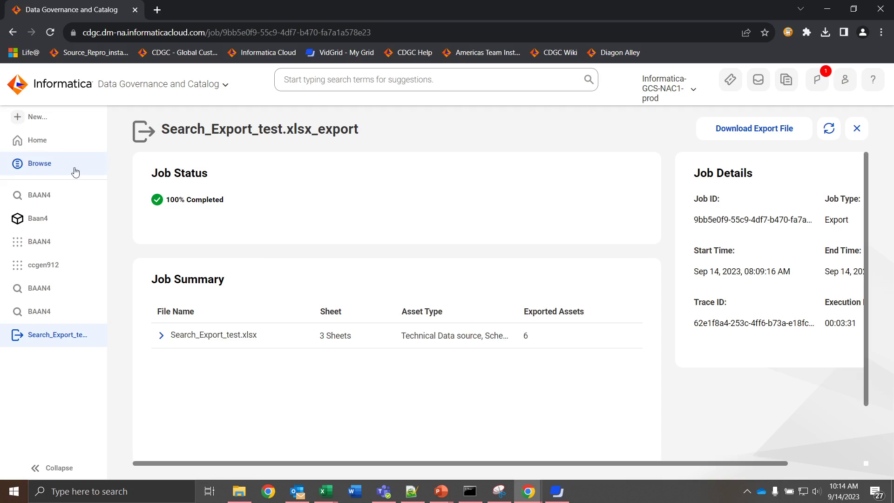
pyautogui.click(31, 121)
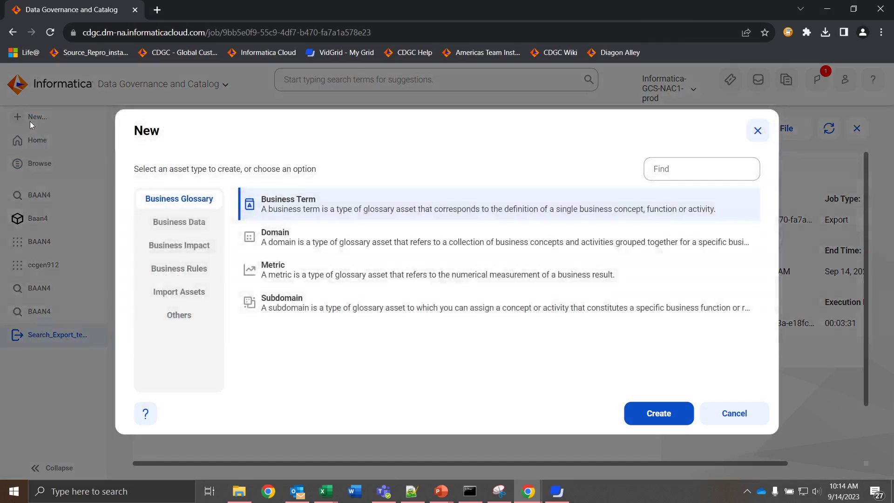
pyautogui.click(183, 292)
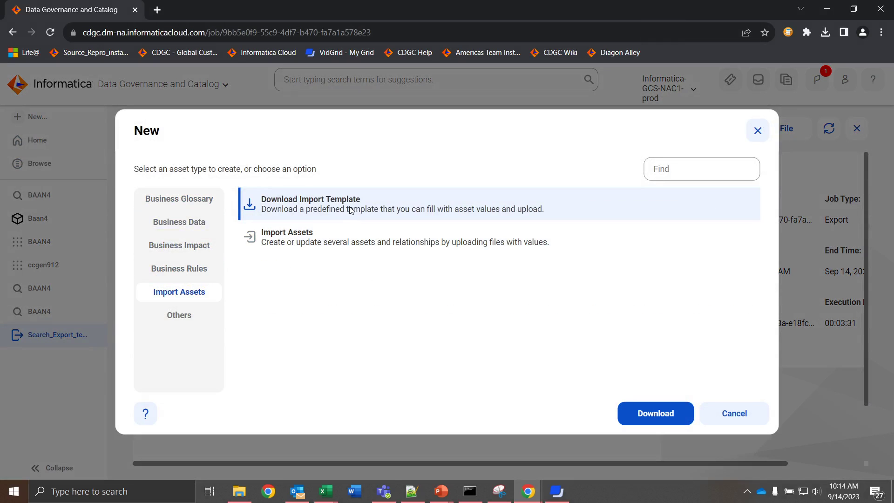
pyautogui.click(634, 414)
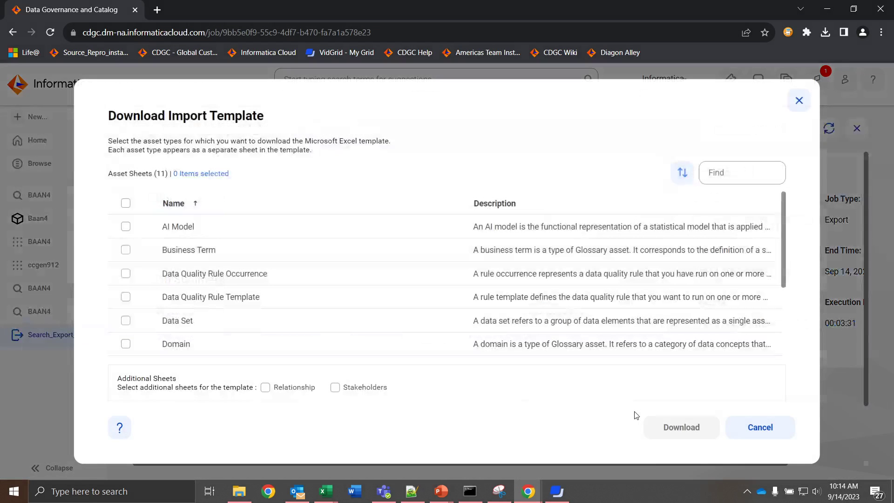
# - Download an import template with Metric and Subdomain sheets plus the Relationship sheet
pyautogui.scroll(-1, 405, 346)
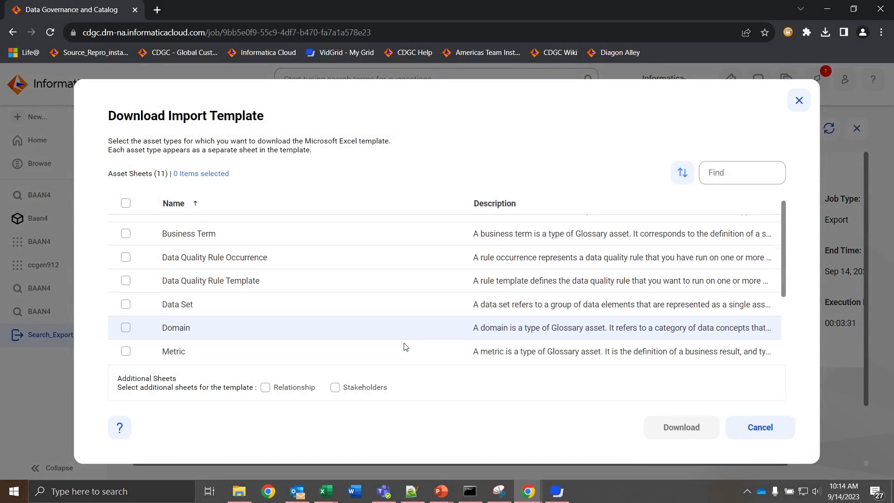
pyautogui.scroll(1, 406, 346)
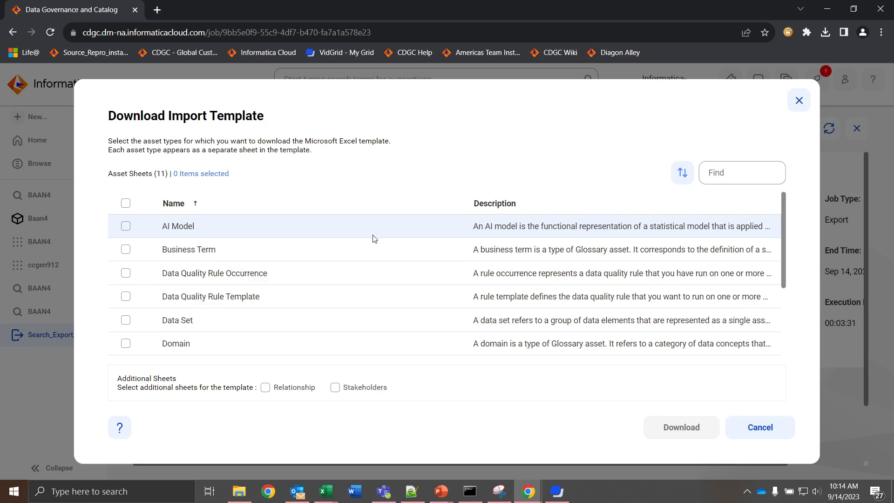
pyautogui.scroll(-1, 373, 239)
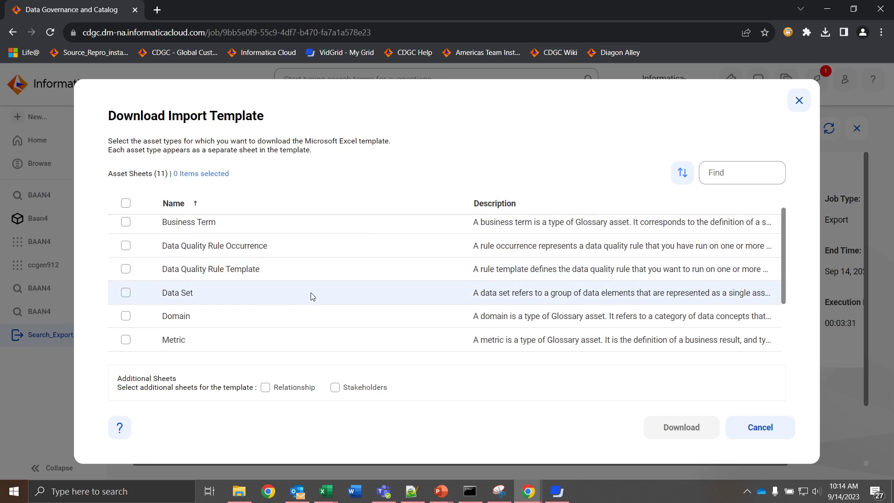
pyautogui.scroll(-2, 312, 295)
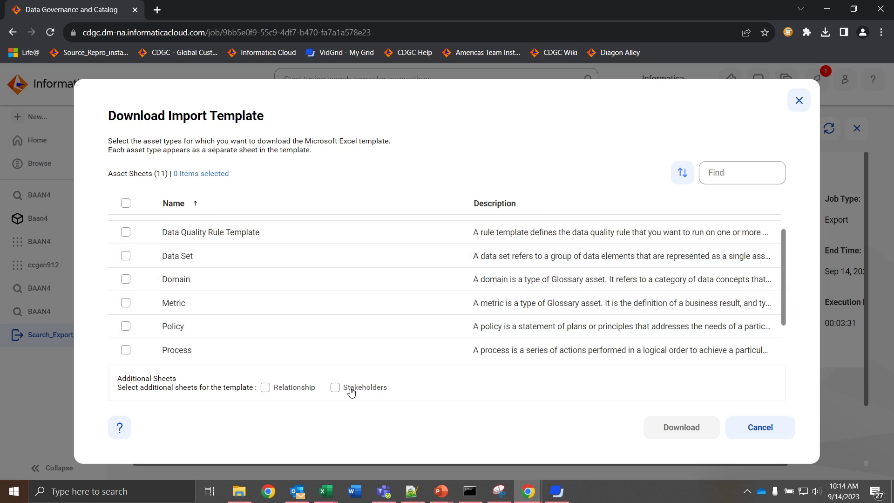
pyautogui.scroll(-2, 281, 319)
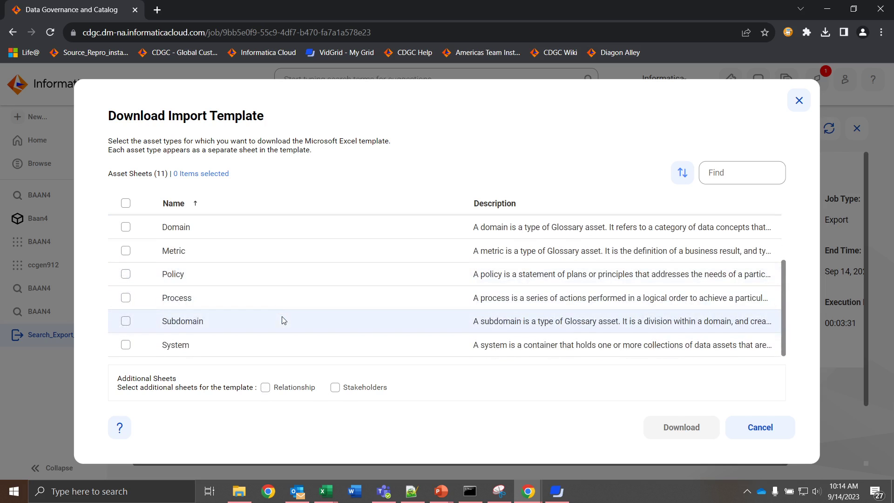
pyautogui.click(126, 250)
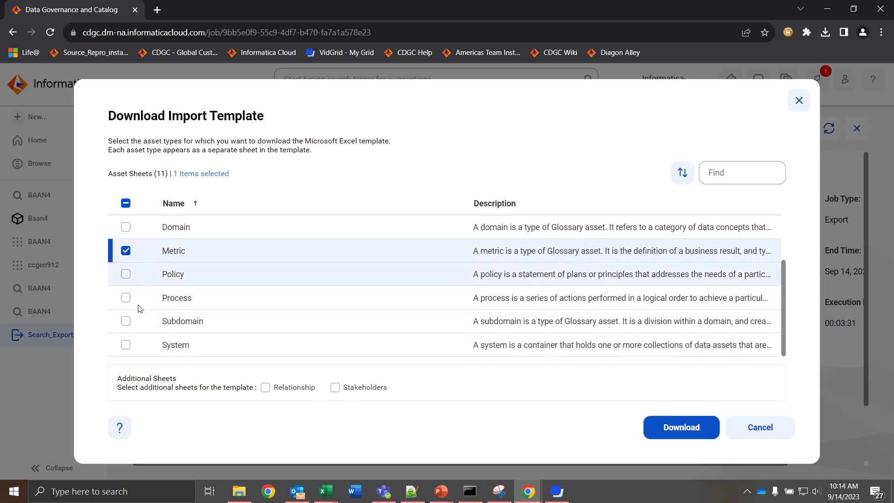
pyautogui.click(125, 322)
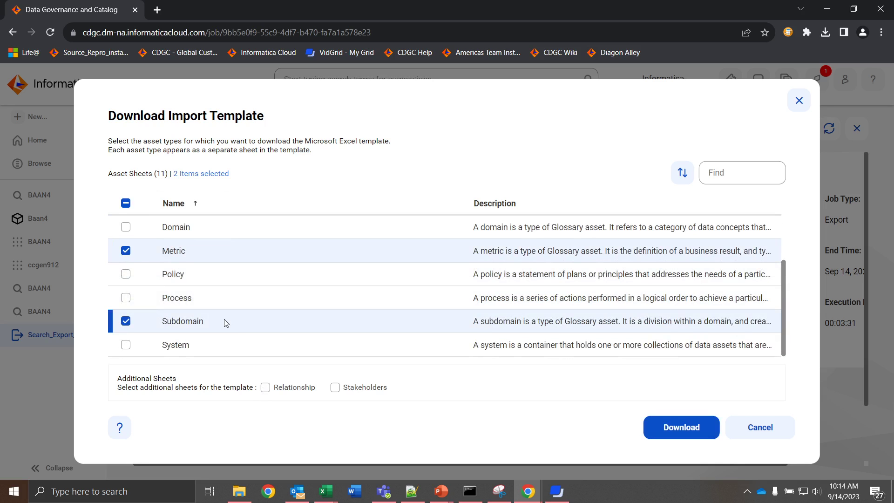
pyautogui.click(265, 387)
pyautogui.click(668, 427)
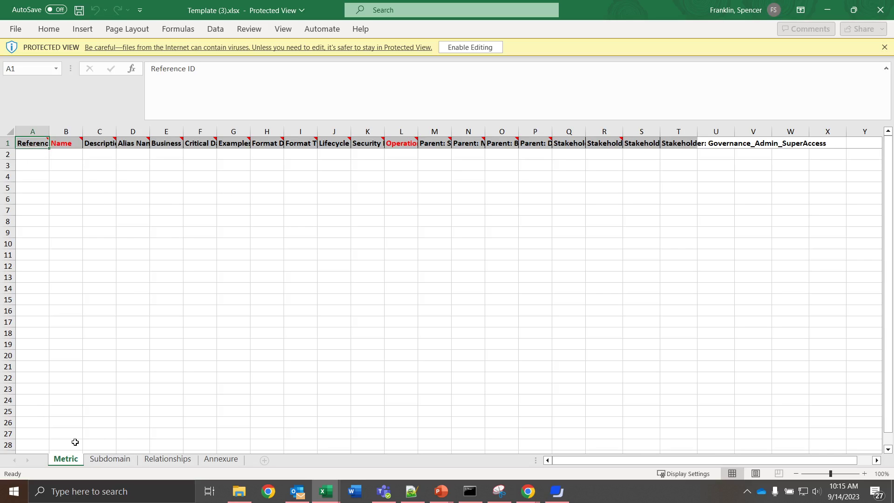
# - Widen Relationships sheet columns A and E so Source Asset and Relationship Type headers show fully
pyautogui.click(103, 462)
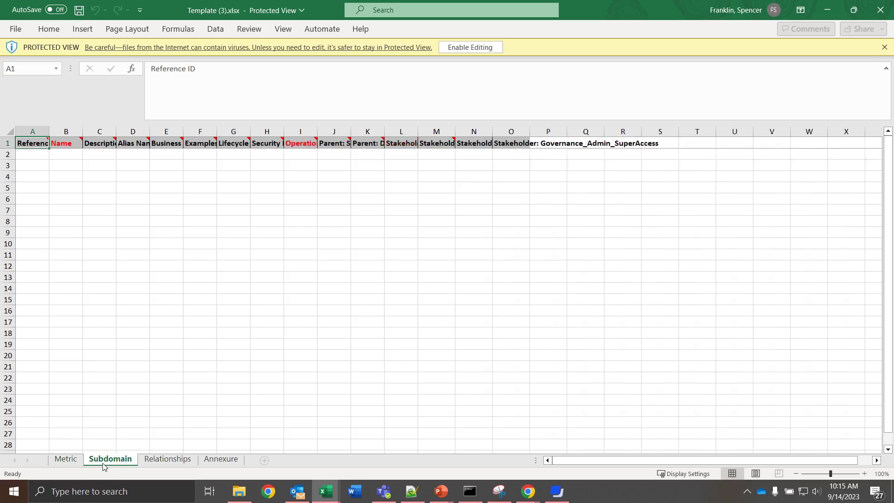
pyautogui.click(156, 461)
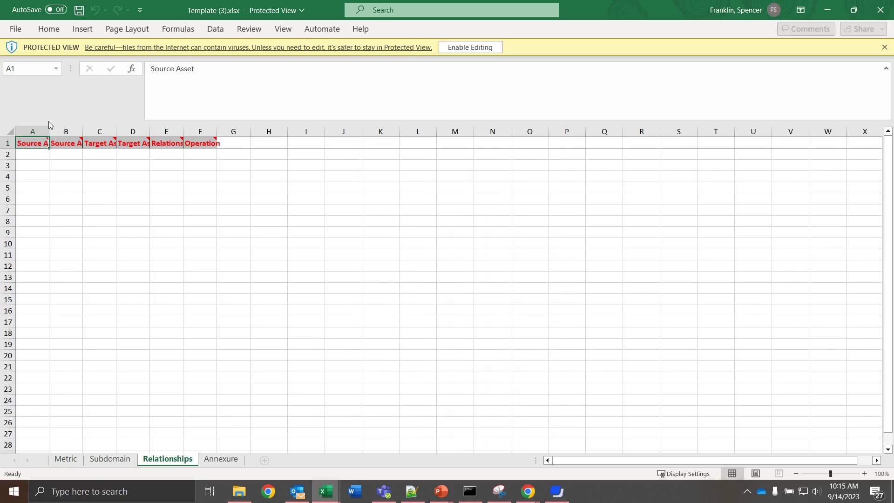
pyautogui.moveTo(49, 131); pyautogui.dragTo(171, 131)
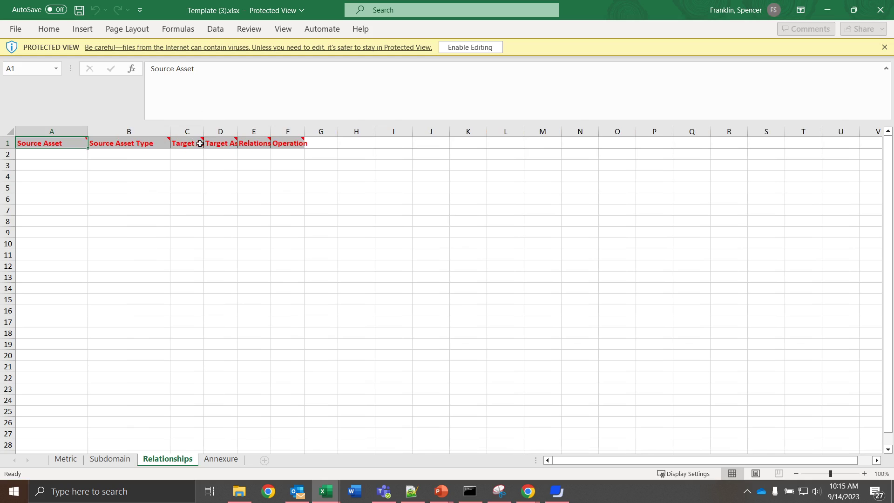
pyautogui.moveTo(271, 130); pyautogui.dragTo(321, 131)
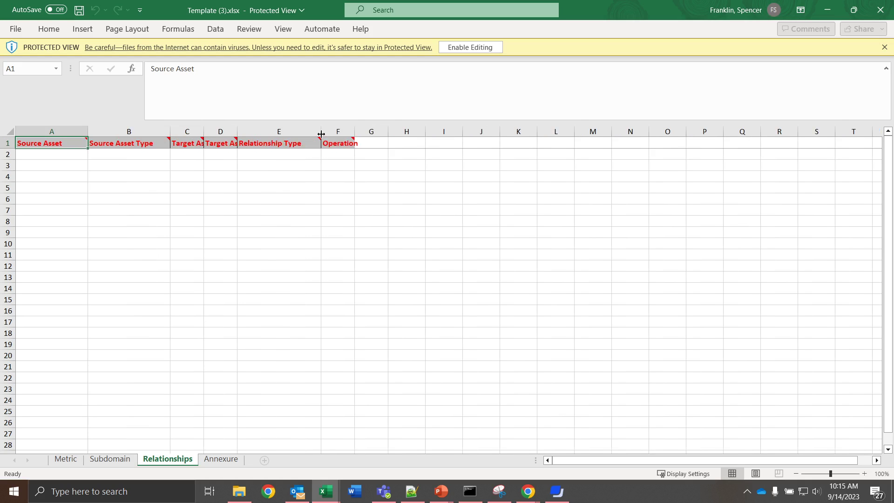
# - Check the Subdomain sheet's Name and Operation headers, then return to the Metric sheet
pyautogui.click(116, 461)
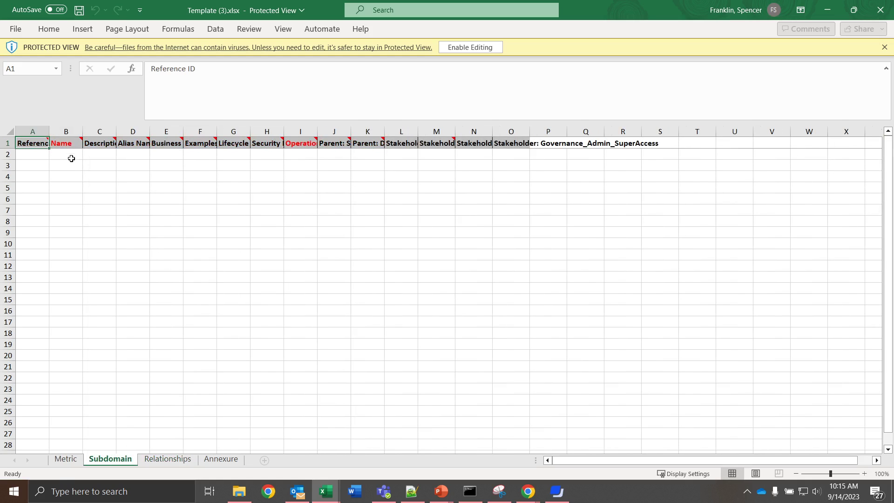
pyautogui.click(77, 143)
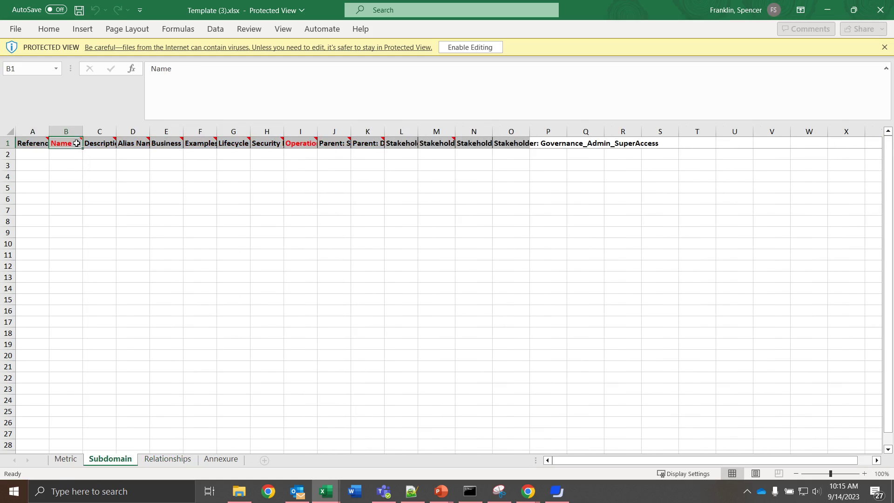
pyautogui.click(299, 140)
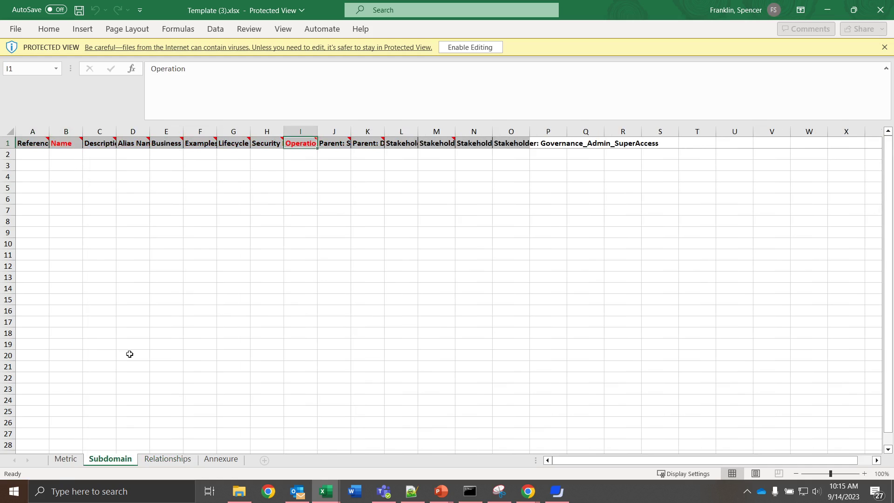
pyautogui.click(65, 459)
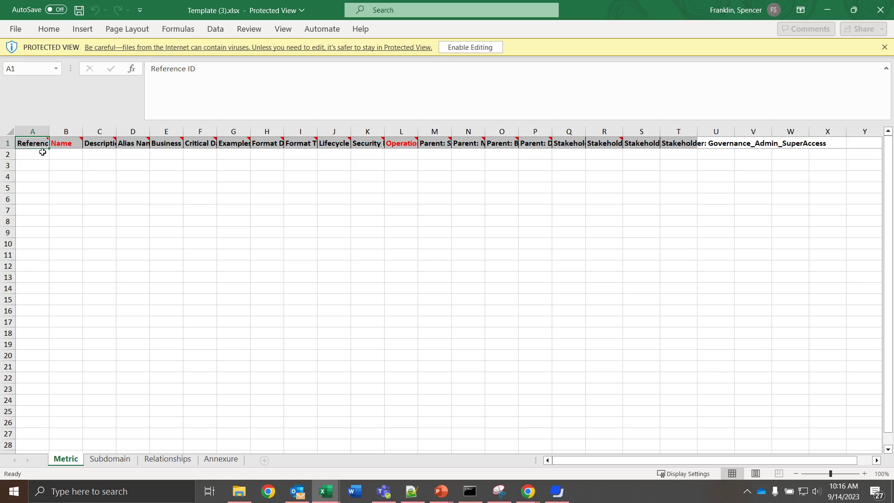
# - Return to CDGC and choose New > Import Assets to reach an empty New Import page
pyautogui.hotkey('alt', 'Tab')
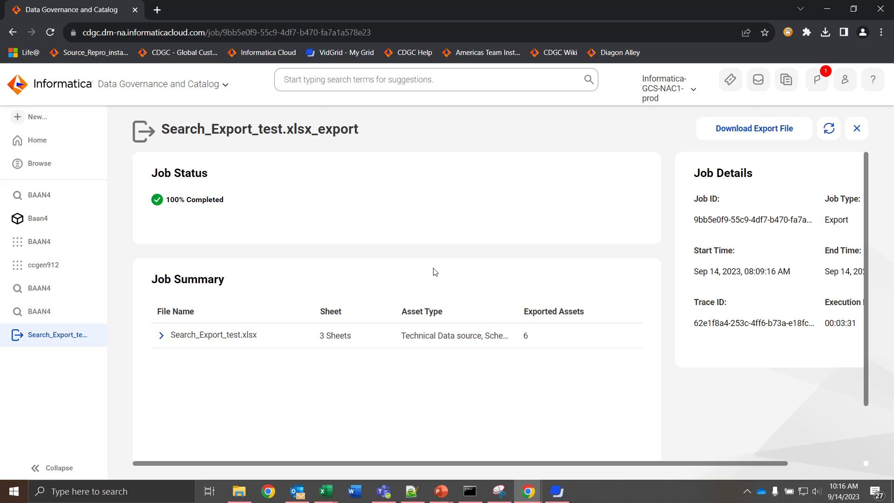
pyautogui.click(37, 120)
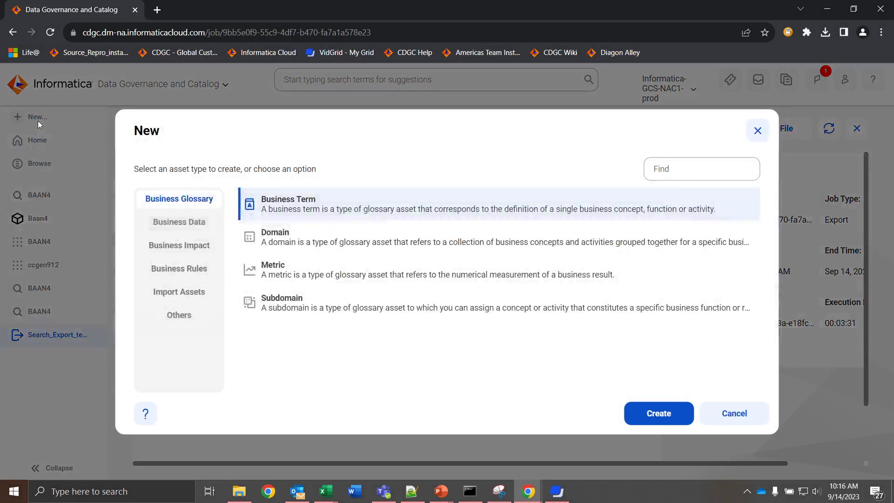
pyautogui.click(193, 298)
pyautogui.click(313, 238)
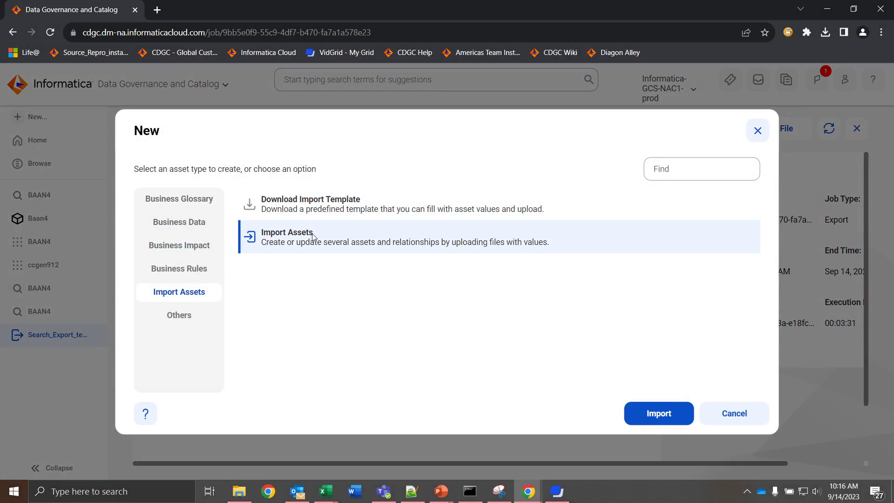
pyautogui.click(645, 423)
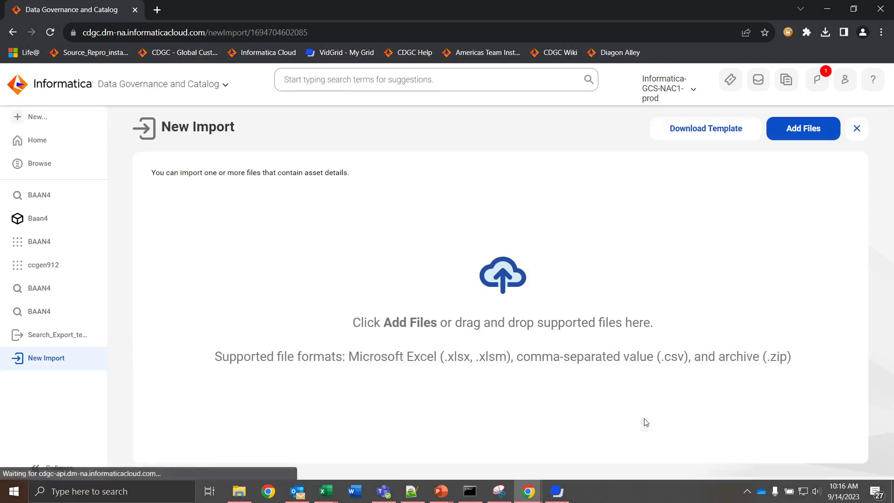